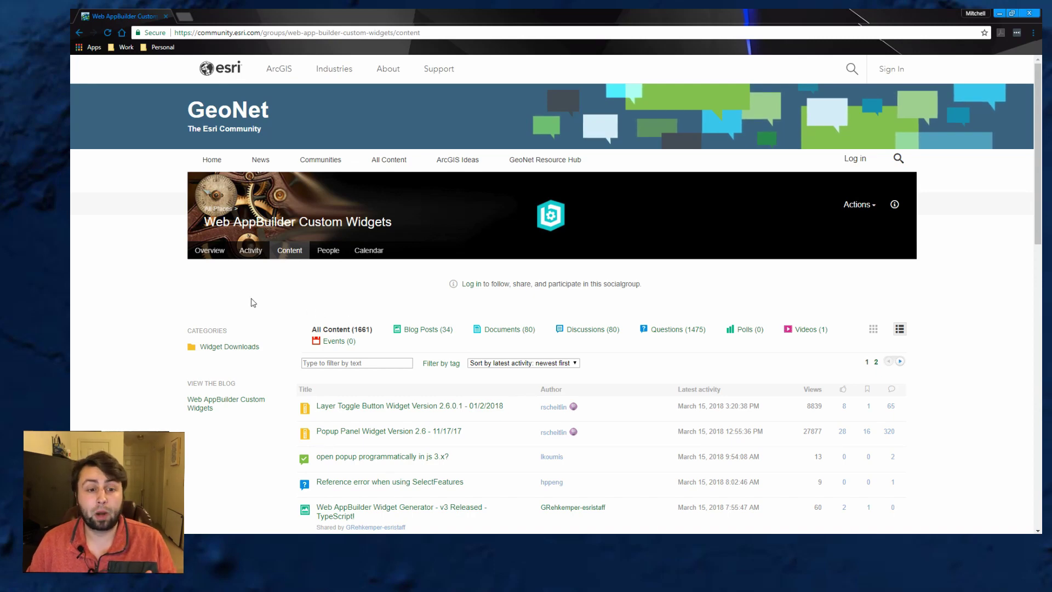
Step: Filter the Custom Widgets group to the Widget Downloads category and browse its 182 items
scroll(146, 326, down, 2)
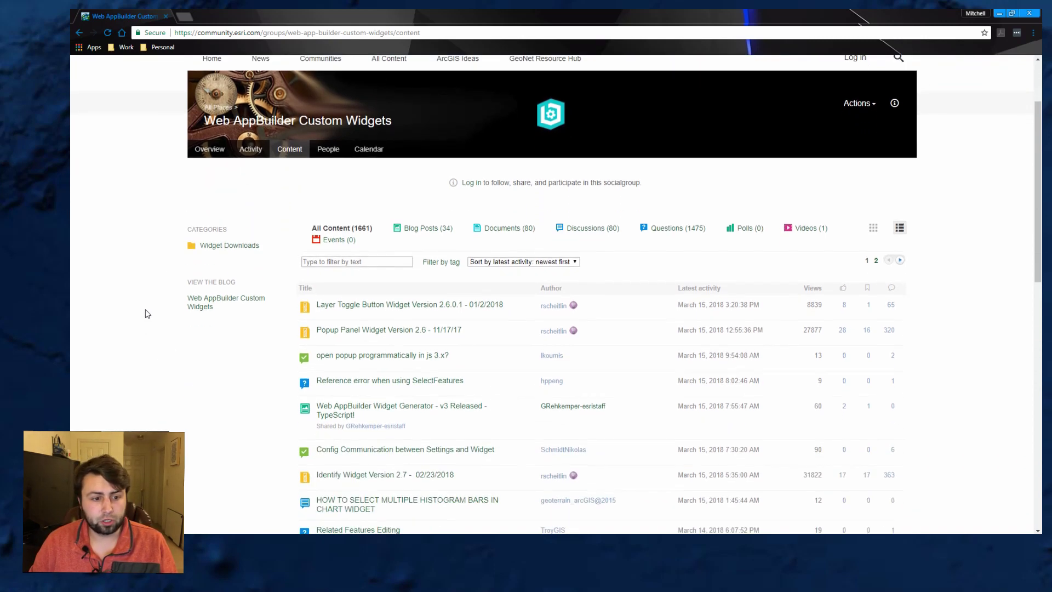
click(222, 247)
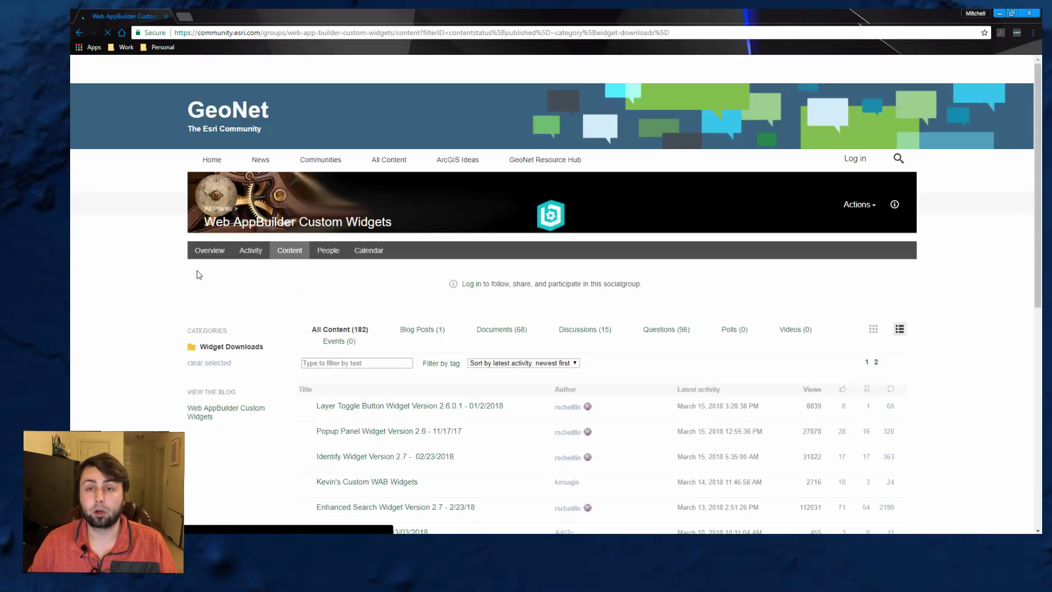
scroll(198, 274, down, 1)
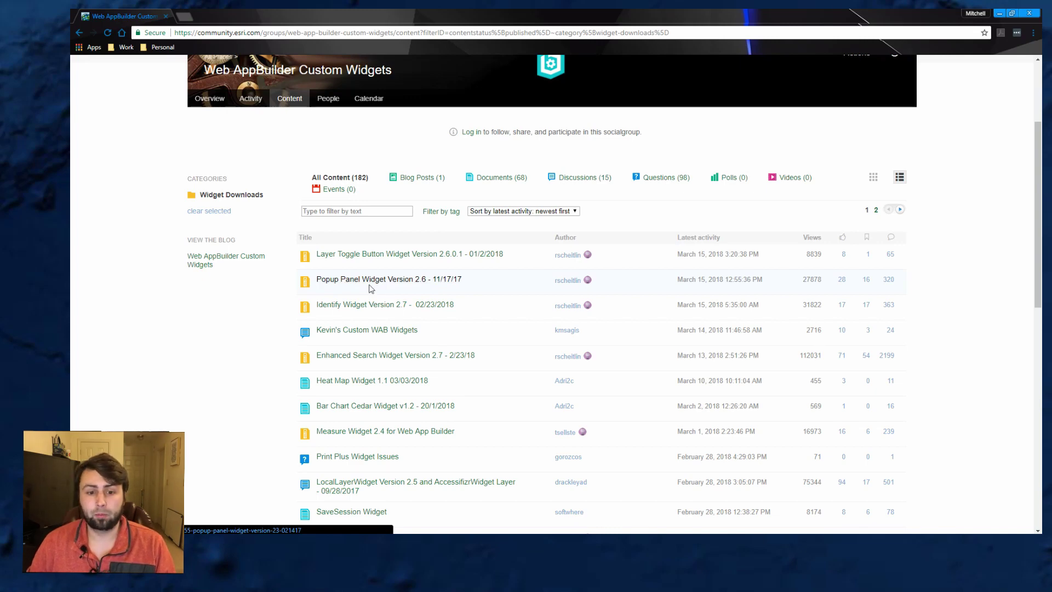
scroll(335, 263, down, 1)
scroll(335, 263, down, 1)
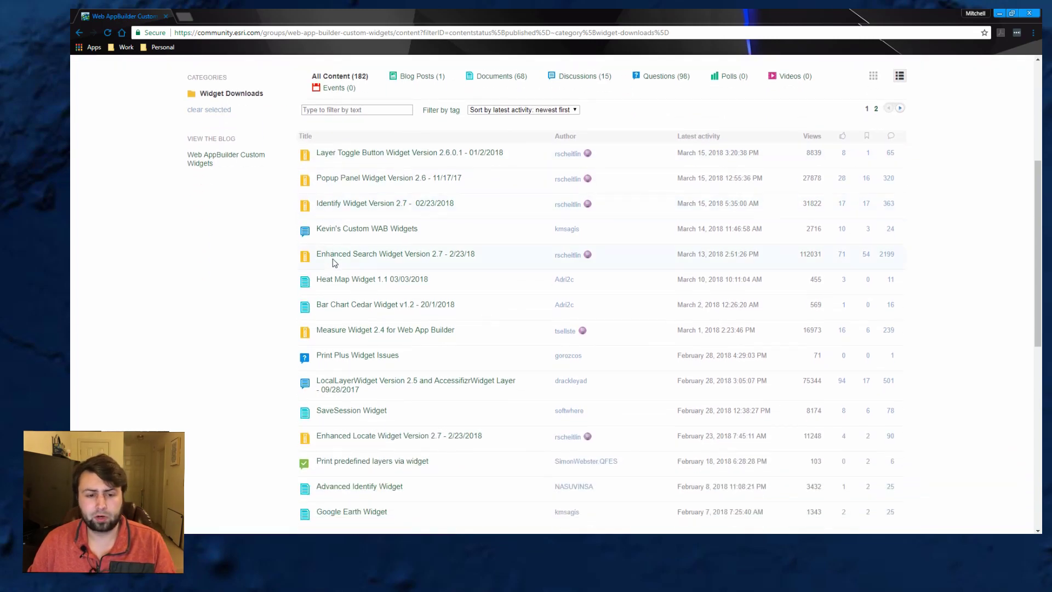
Step: Download the 31.7 KB PopupPanel.zip attachment from the Popup Panel Widget Version 2.6 page
click(360, 179)
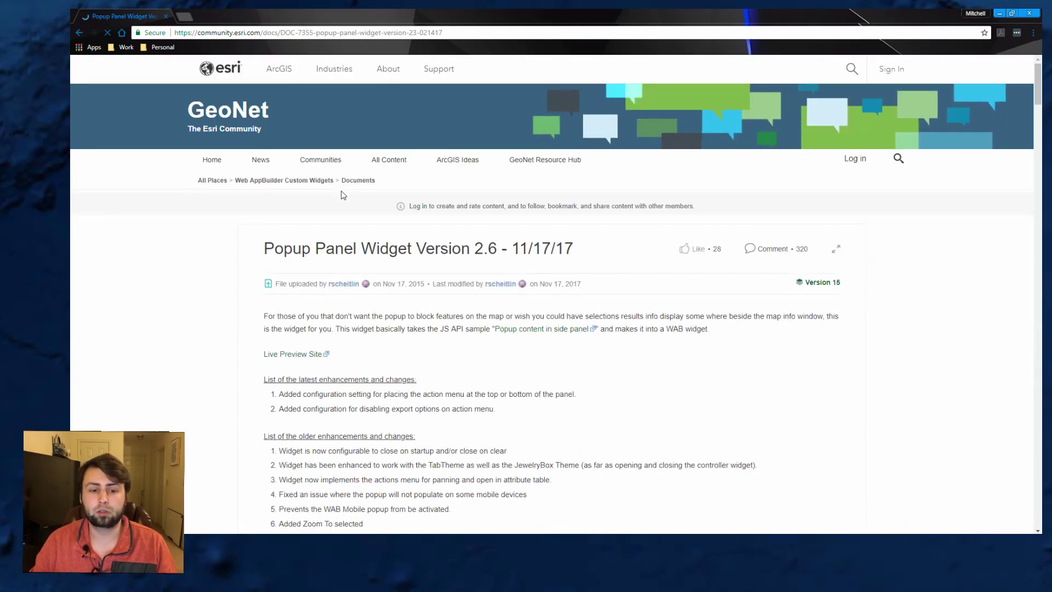
scroll(343, 195, down, 3)
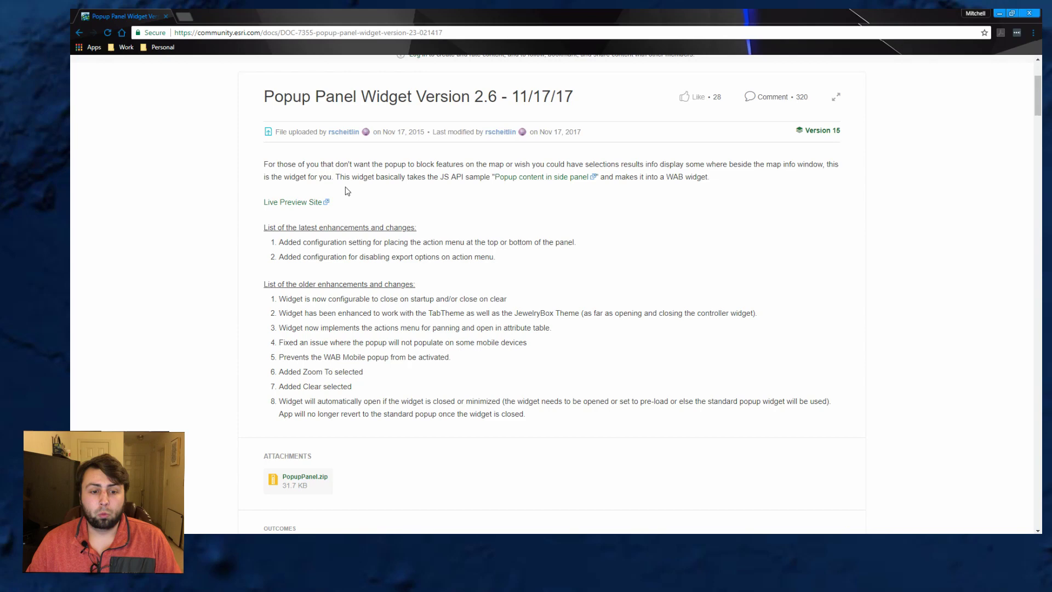
scroll(233, 360, down, 2)
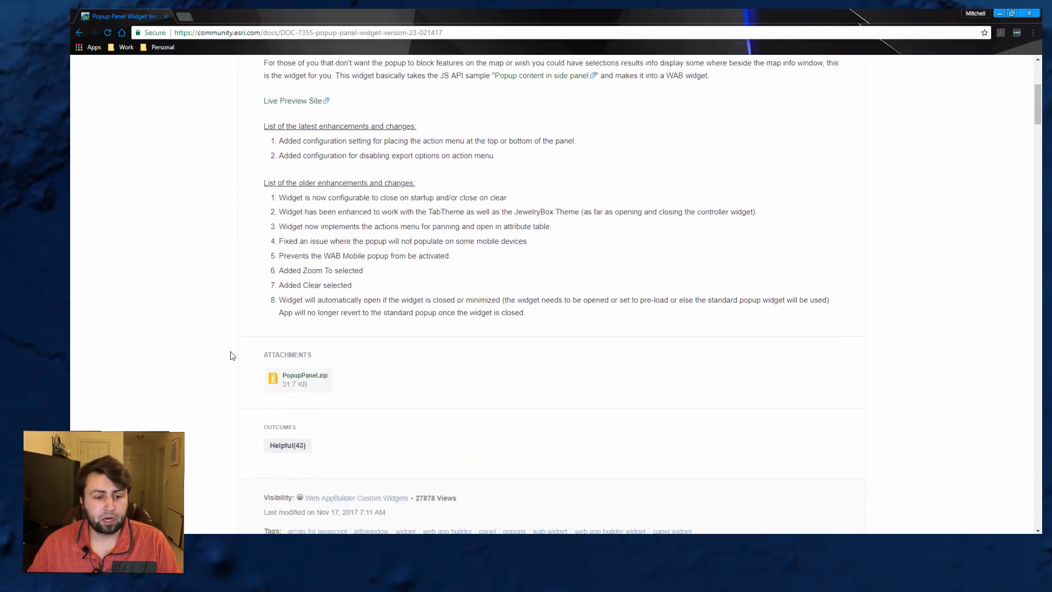
click(299, 381)
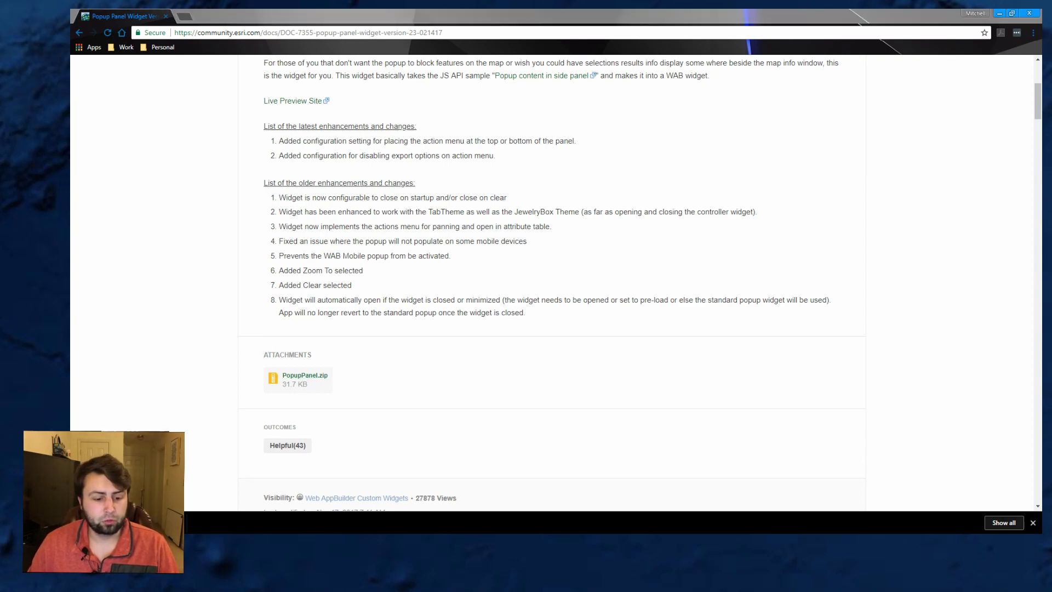
Step: Extract PopupPanel.zip in Downloads into a PopupPanel folder and copy that widget folder
click(252, 171)
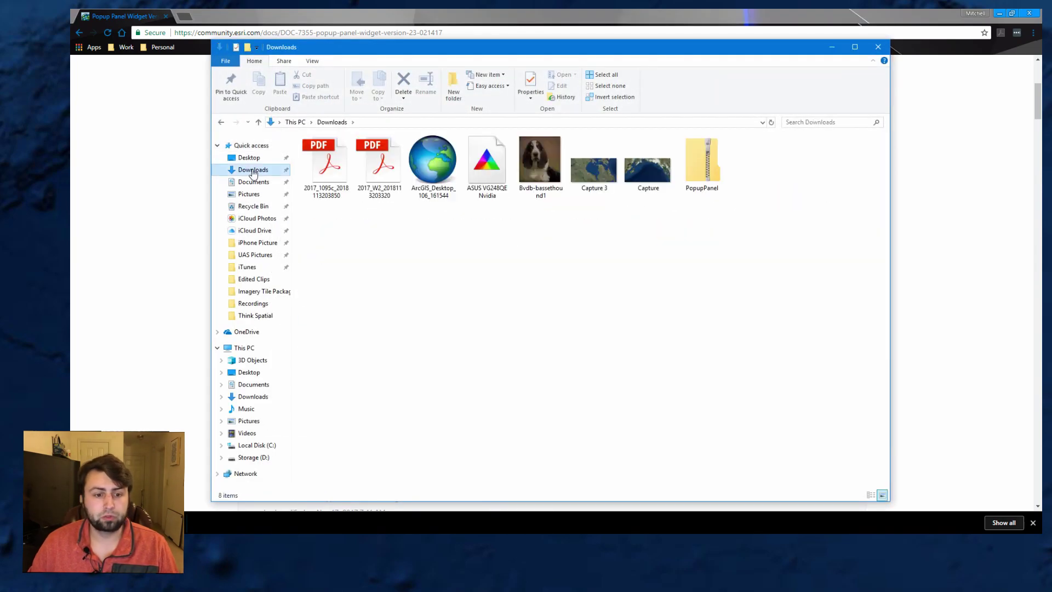
right_click(703, 172)
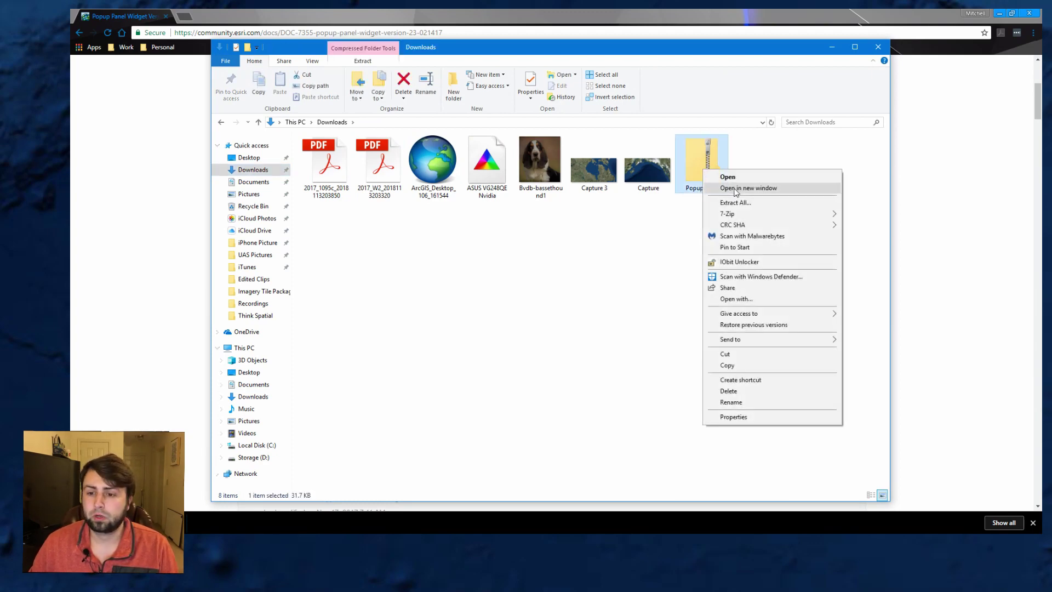
click(728, 201)
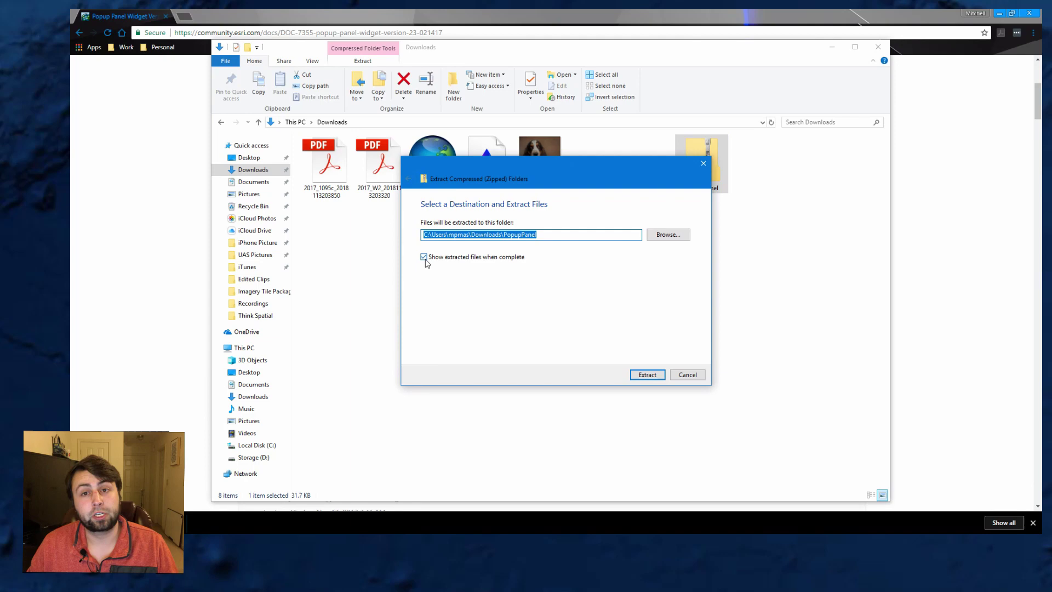
click(645, 374)
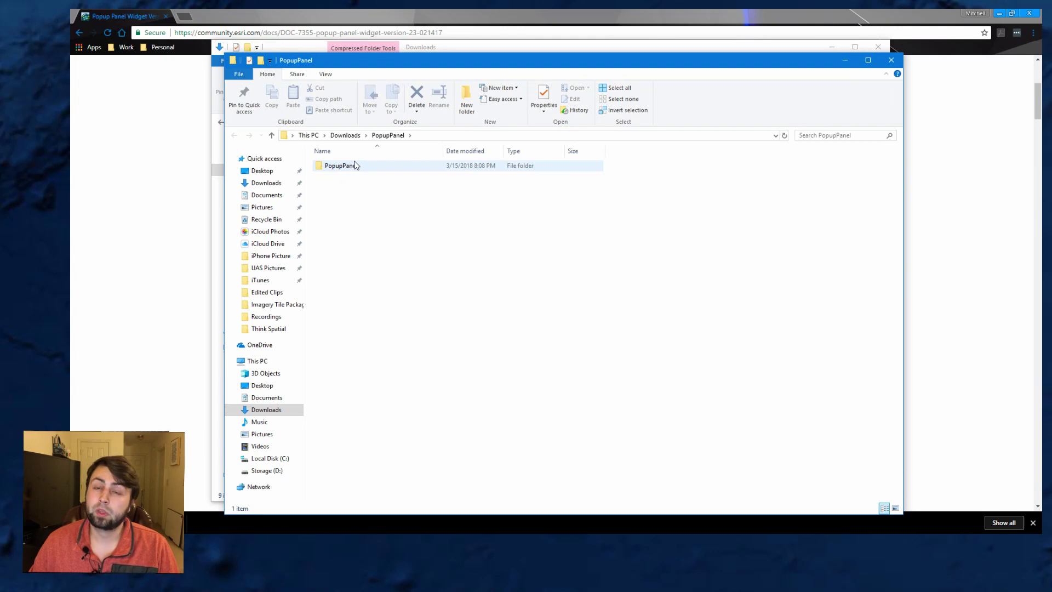
right_click(367, 166)
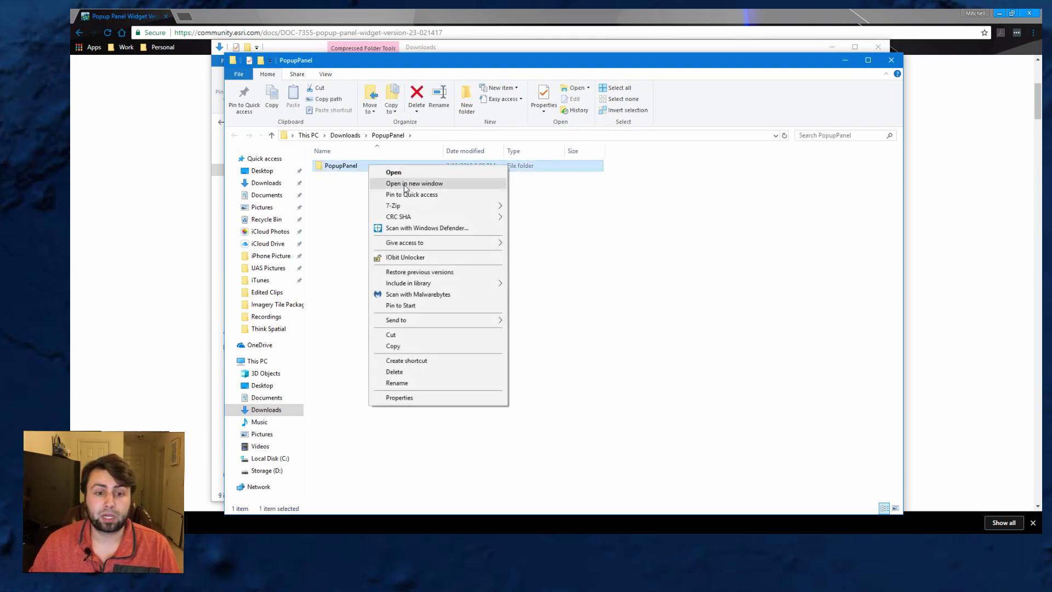
click(405, 346)
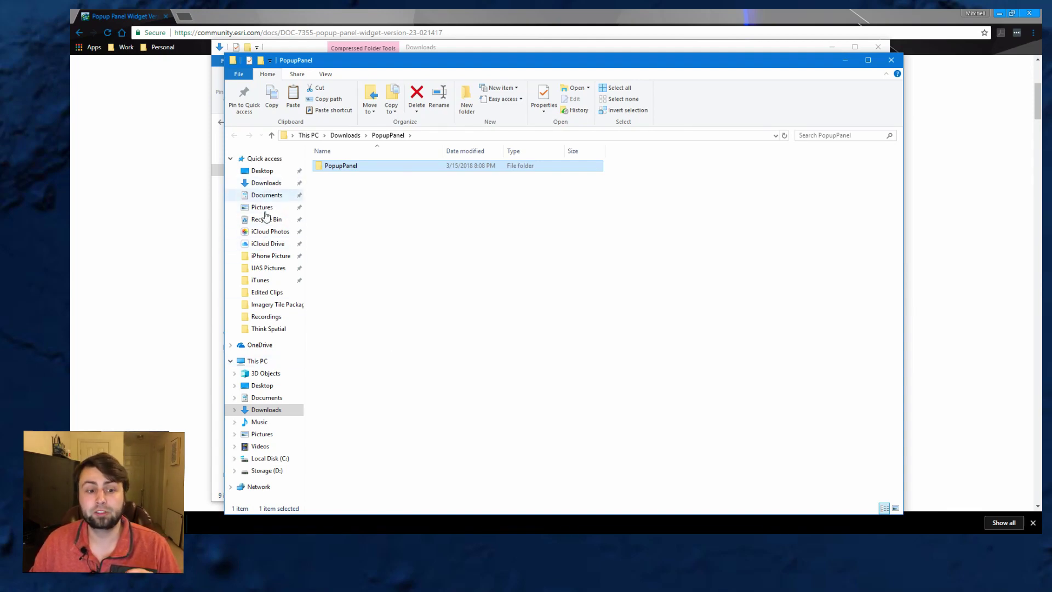
Step: Paste the PopupPanel folder into arcgis-web-appbuilder-2.7\WebAppBuilderForArcGIS\client\stemapp\widgets
click(268, 457)
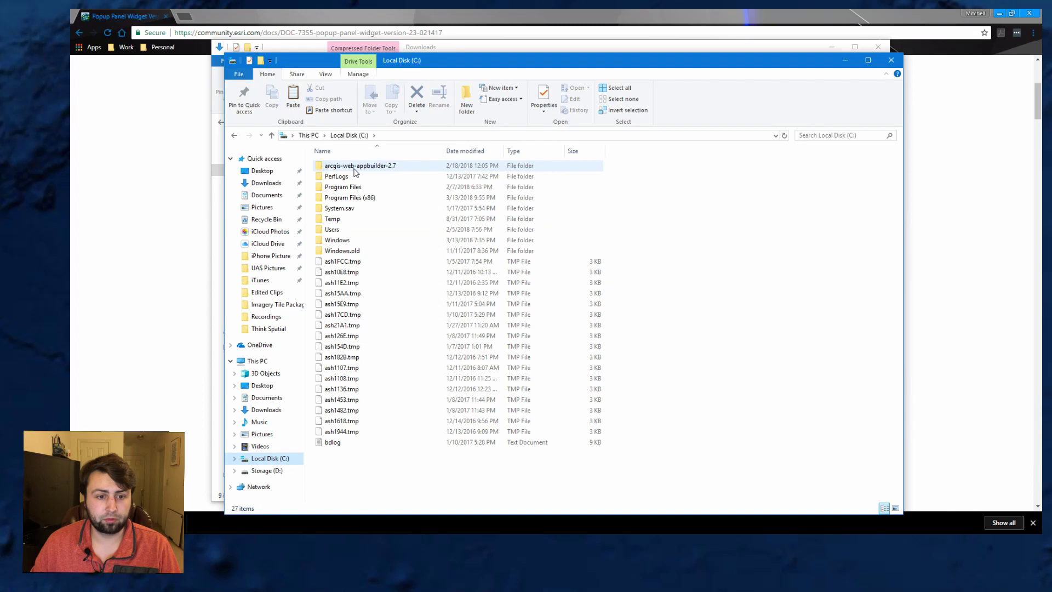
double_click(354, 166)
double_click(356, 166)
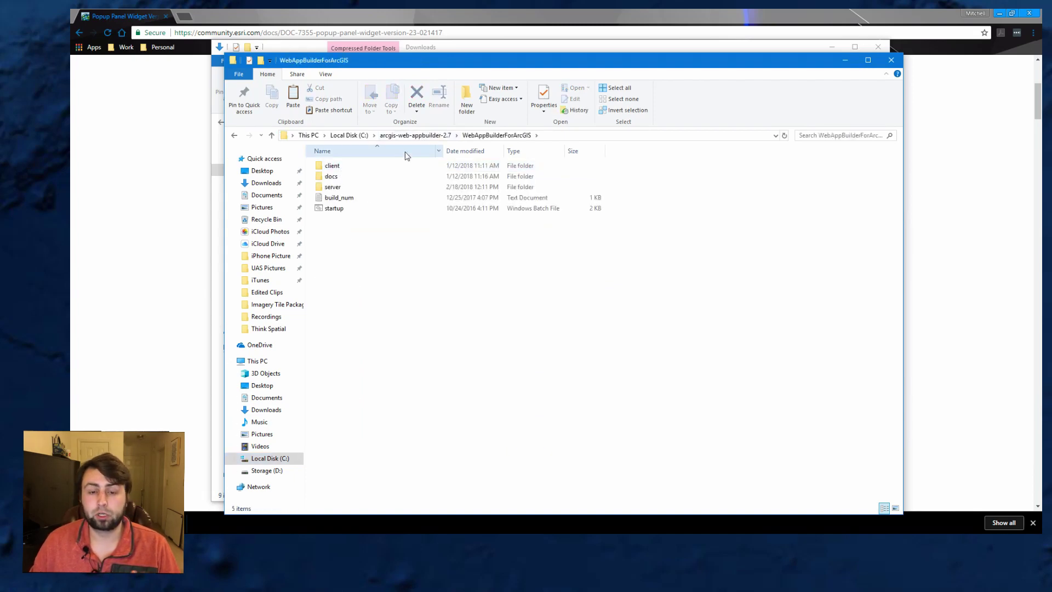
double_click(336, 165)
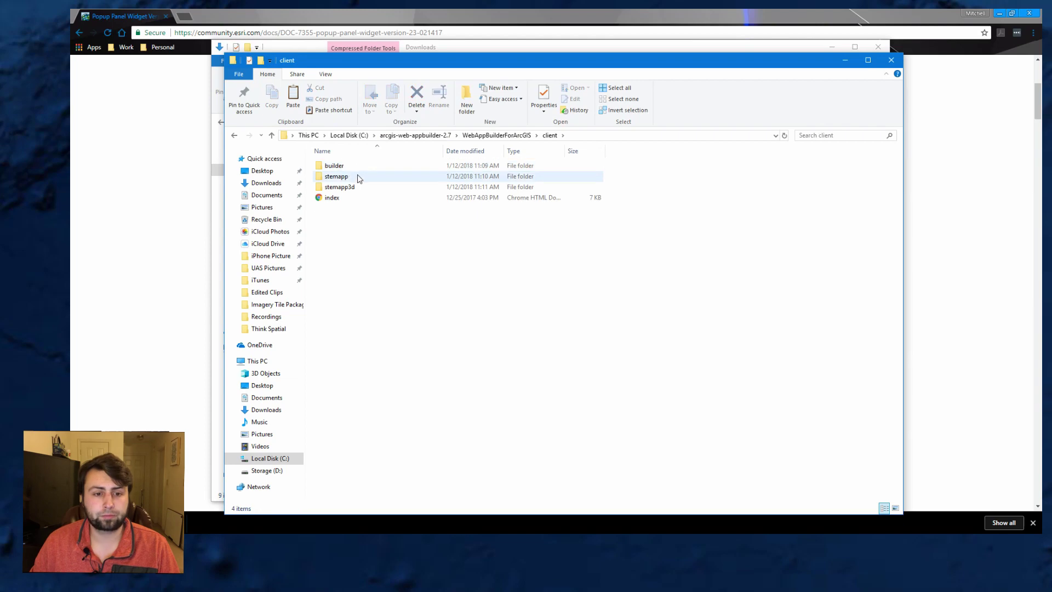
double_click(337, 176)
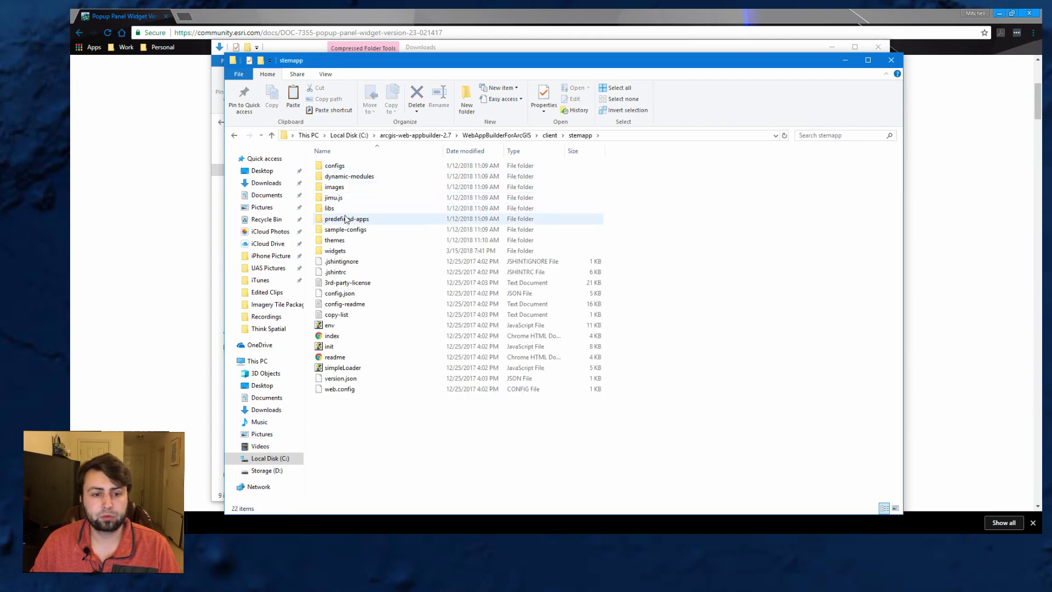
double_click(335, 251)
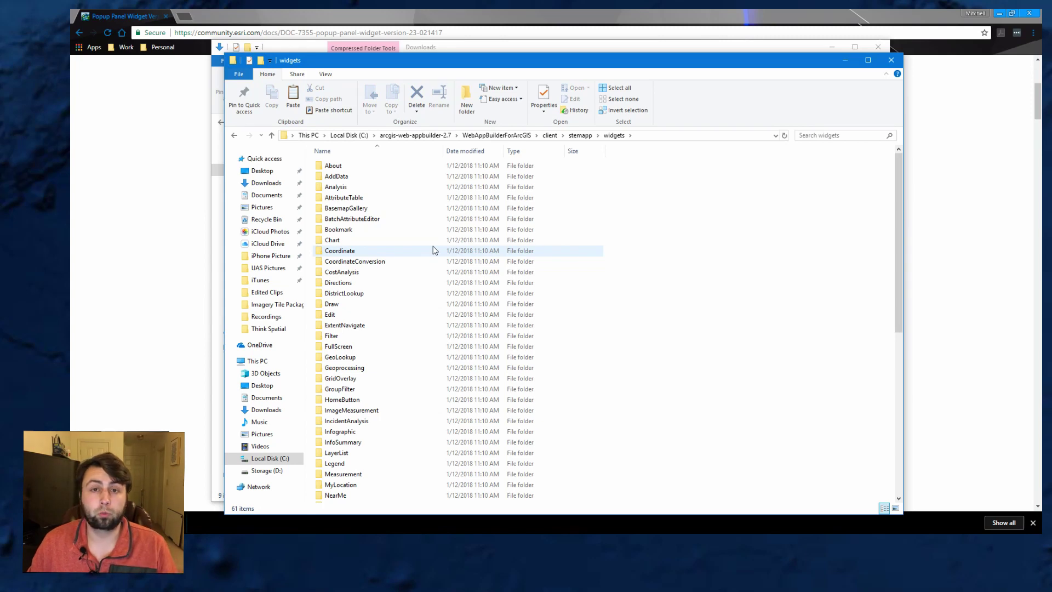
scroll(434, 250, down, 4)
right_click(599, 262)
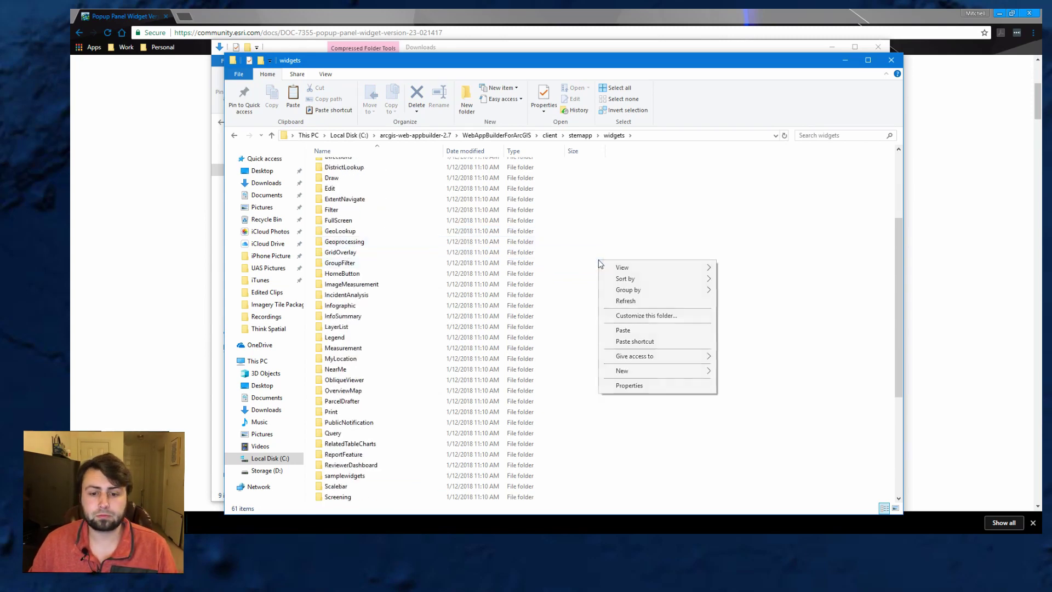
click(637, 333)
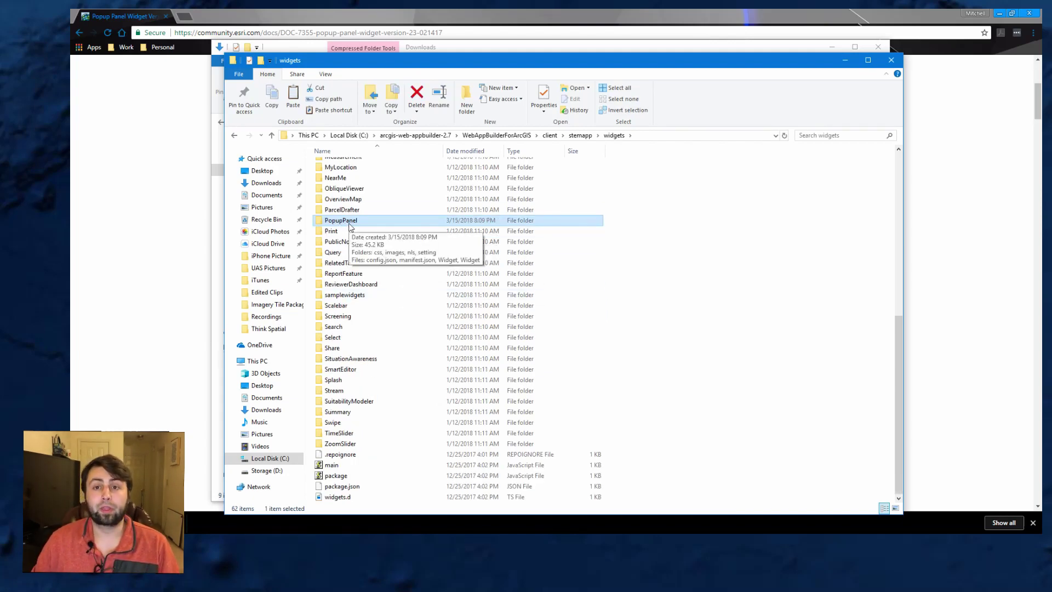
click(692, 267)
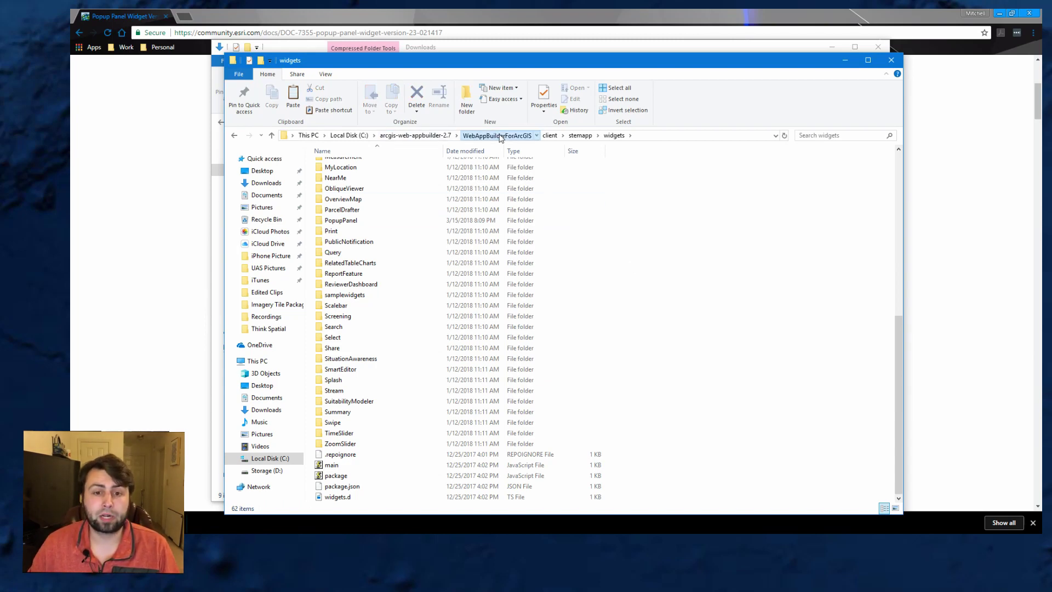
click(495, 135)
Step: Run startup.bat to launch the local builder, then edit the Web App
double_click(356, 209)
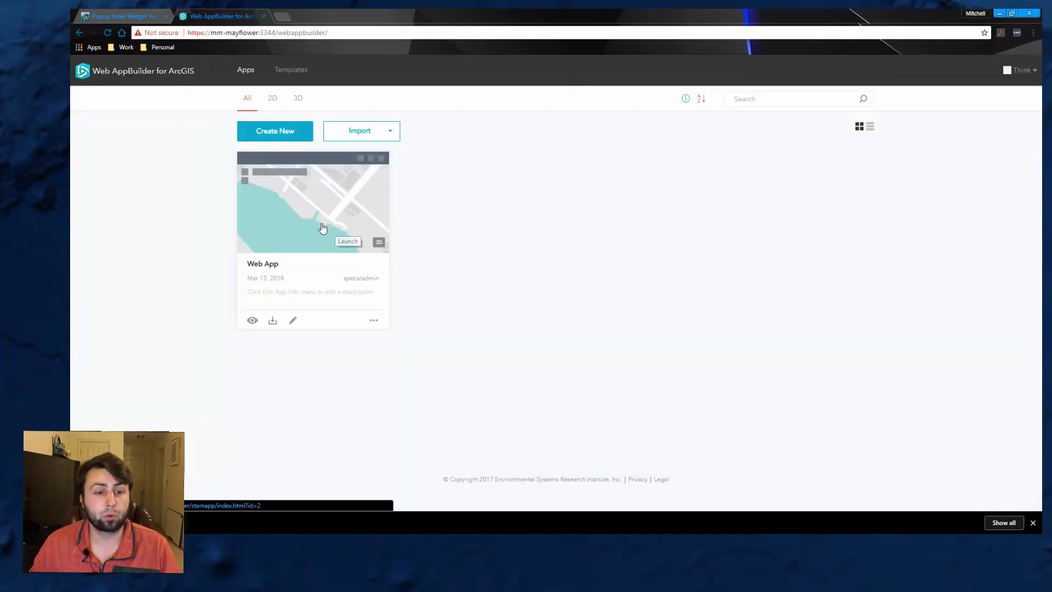
click(293, 320)
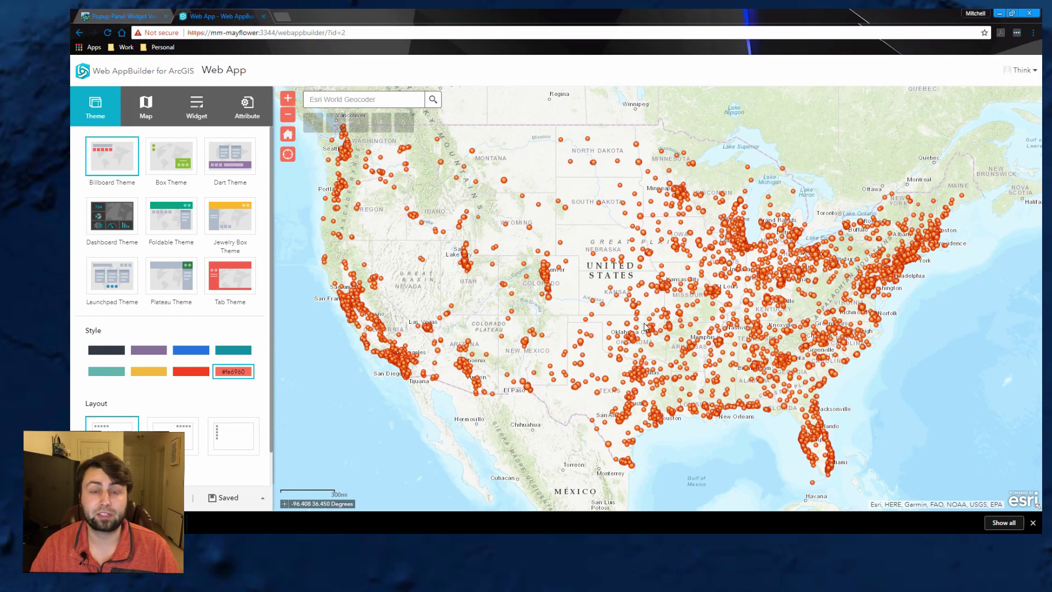
Step: Add Popup Panel to an empty widget slot, accepting Top action menu position and all options
click(197, 110)
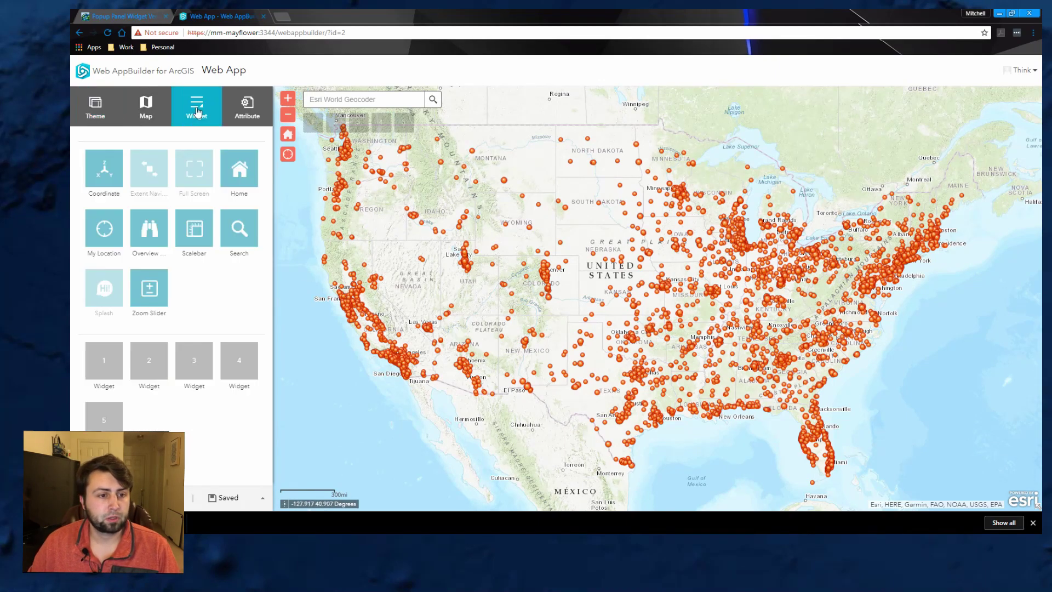
click(107, 364)
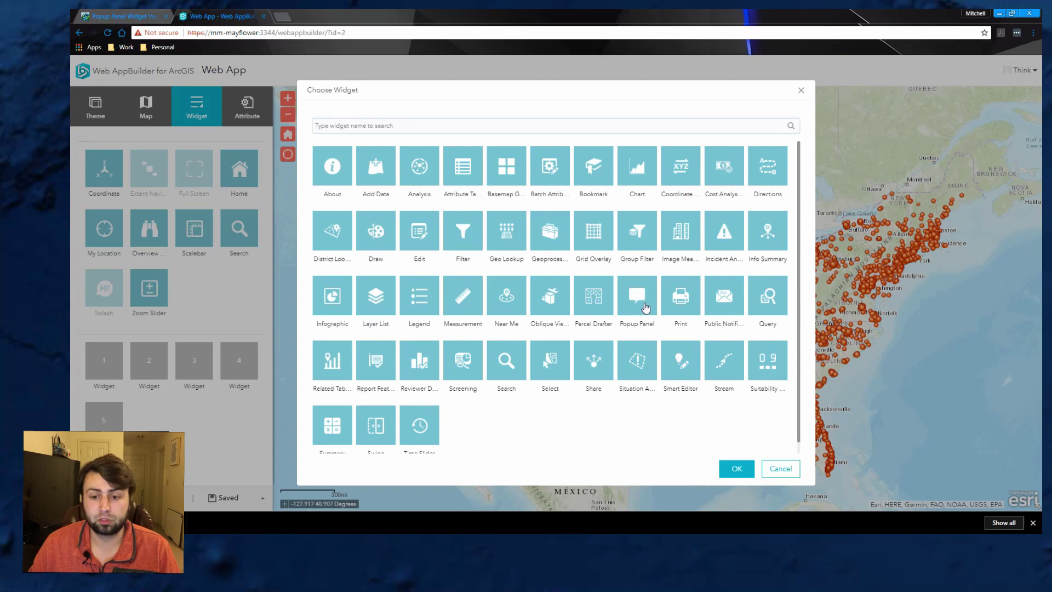
click(736, 468)
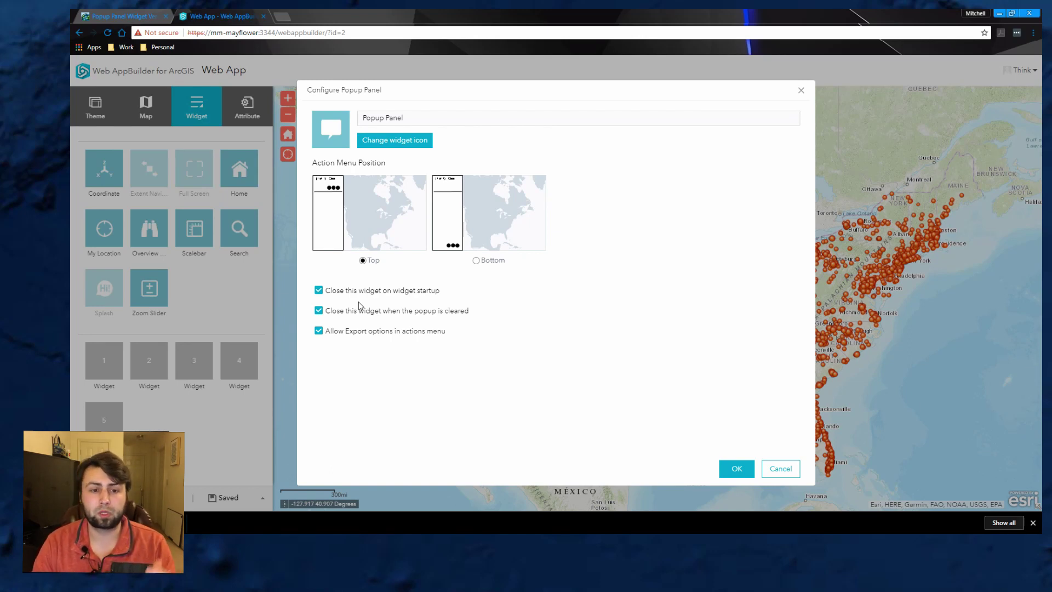
click(735, 469)
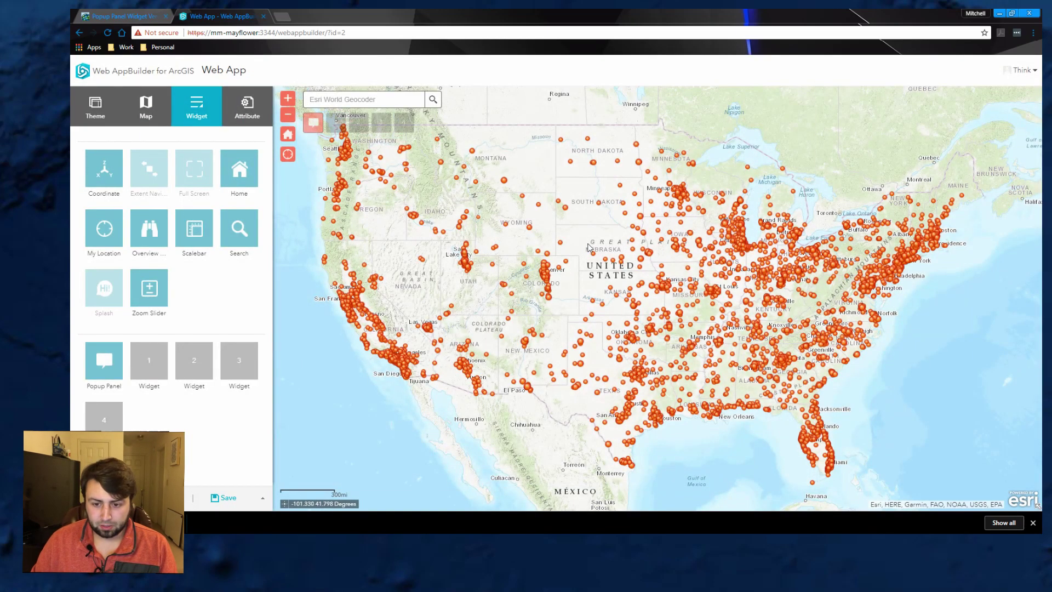
Step: View popups for Chattanooga, Overland Park, Clarksburg and Cincinnati, then show Cincinnati in the Popup Panel
click(774, 346)
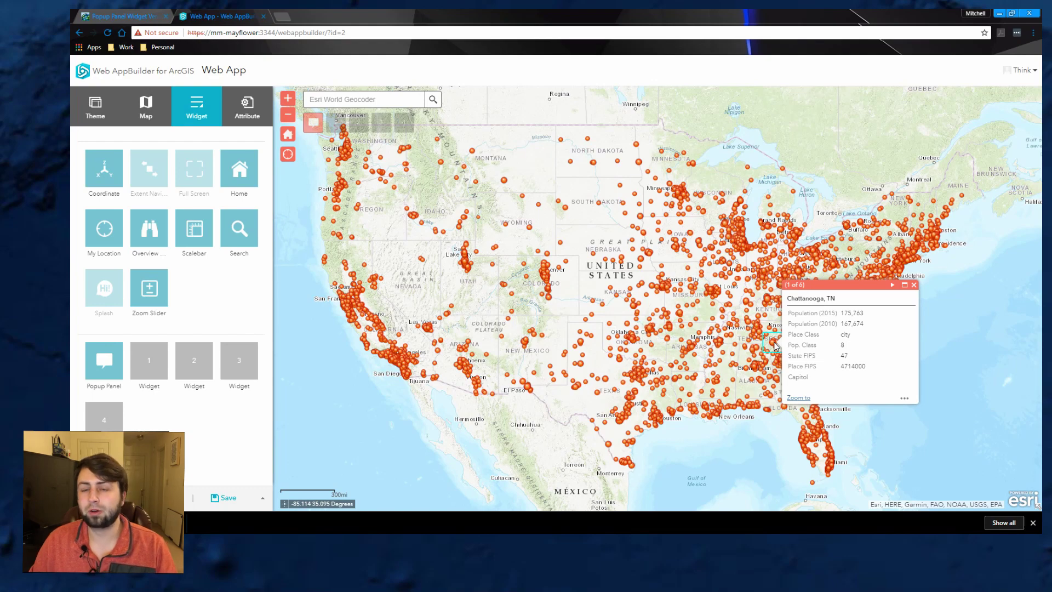
click(662, 289)
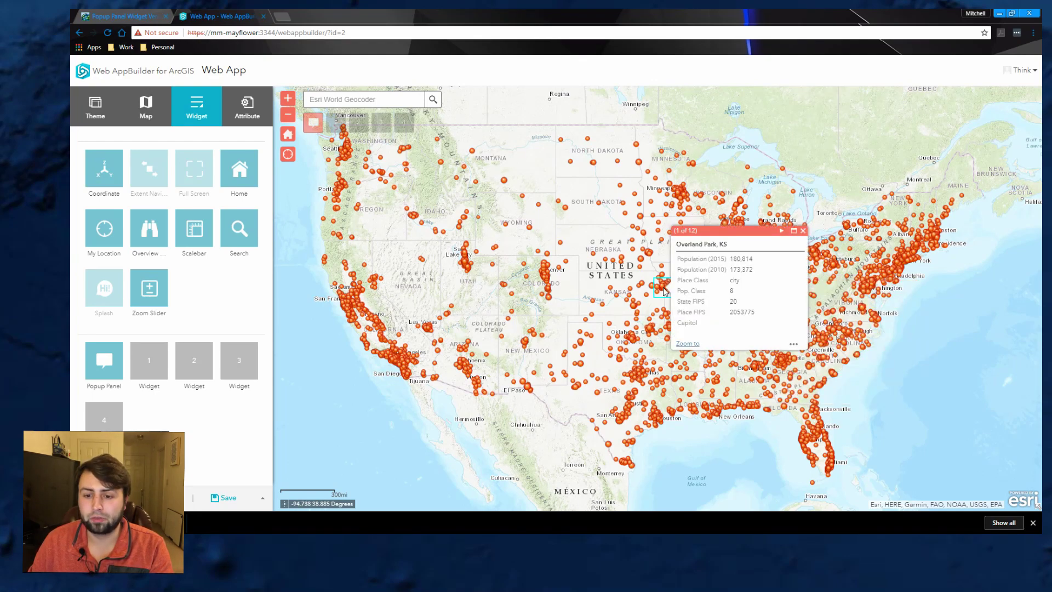
click(864, 285)
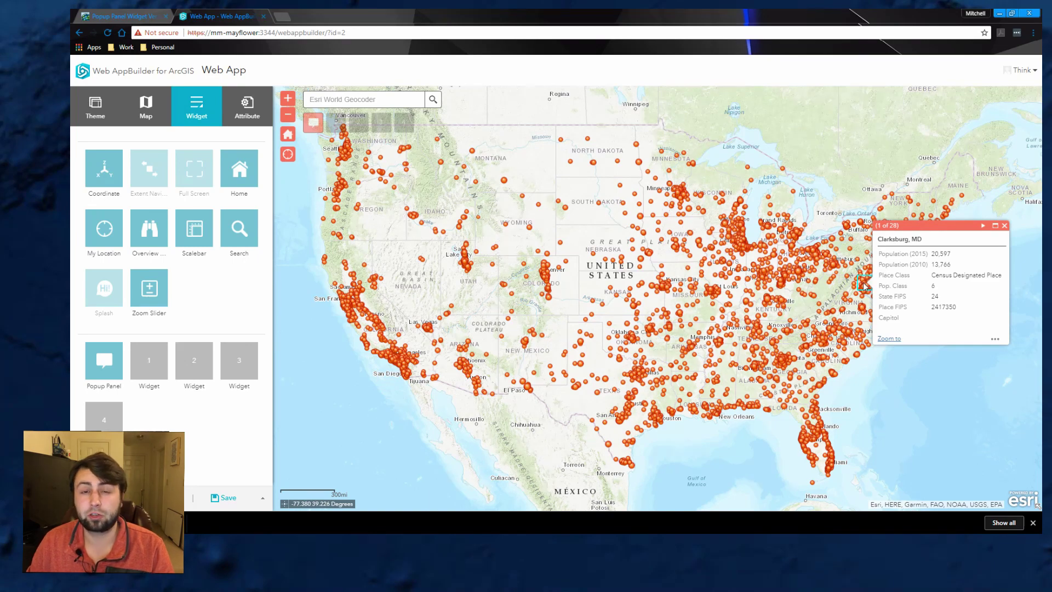
scroll(783, 246, up, 1)
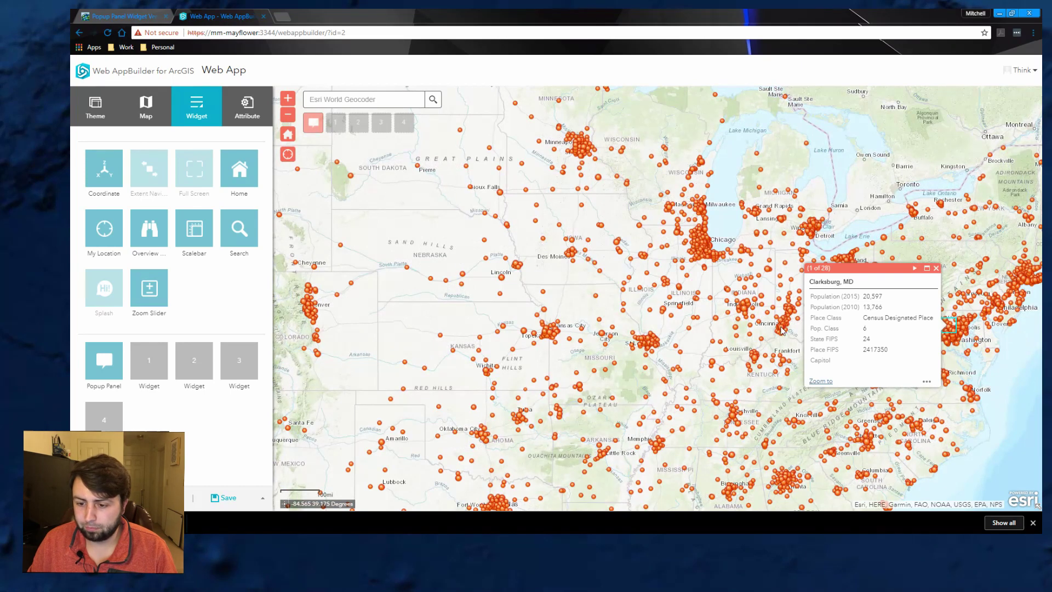
click(781, 328)
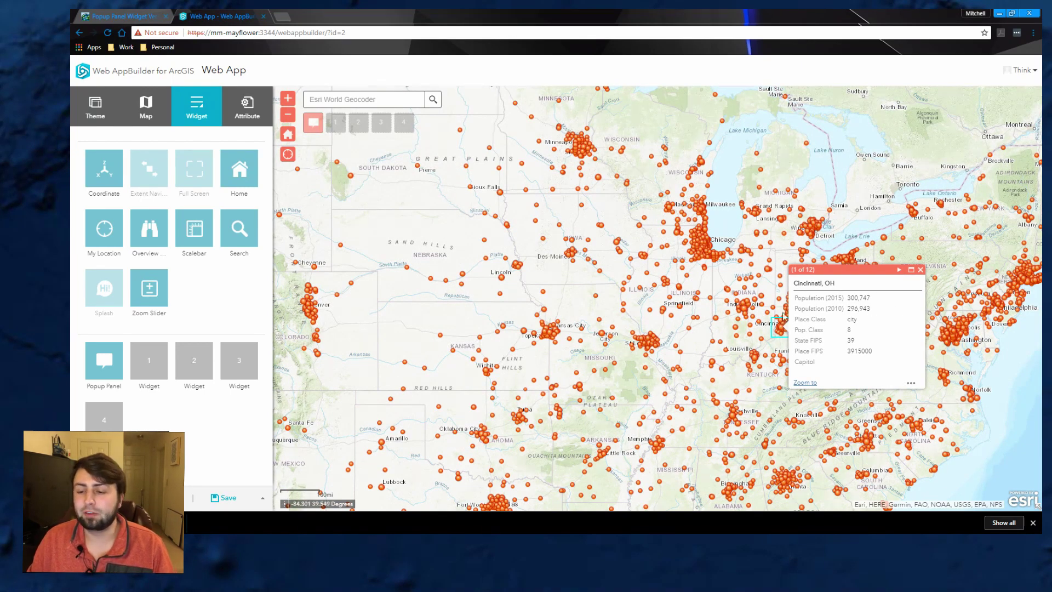
click(316, 127)
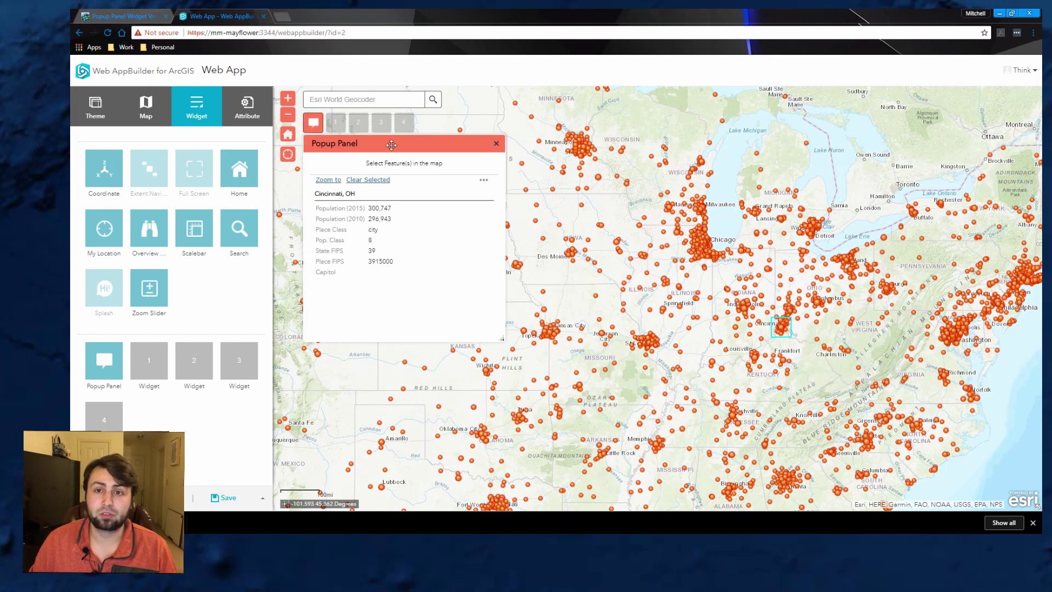
Step: Reposition the Popup Panel and view St. Peters, Reston, Wood Dale and Granite City in it
drag(391, 145, 374, 108)
click(706, 249)
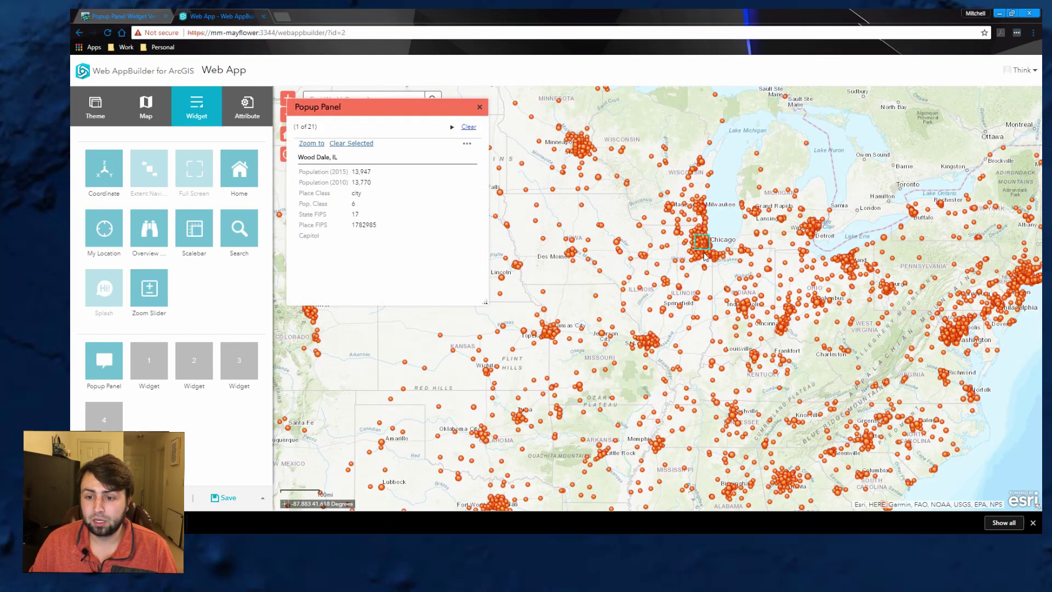
click(642, 338)
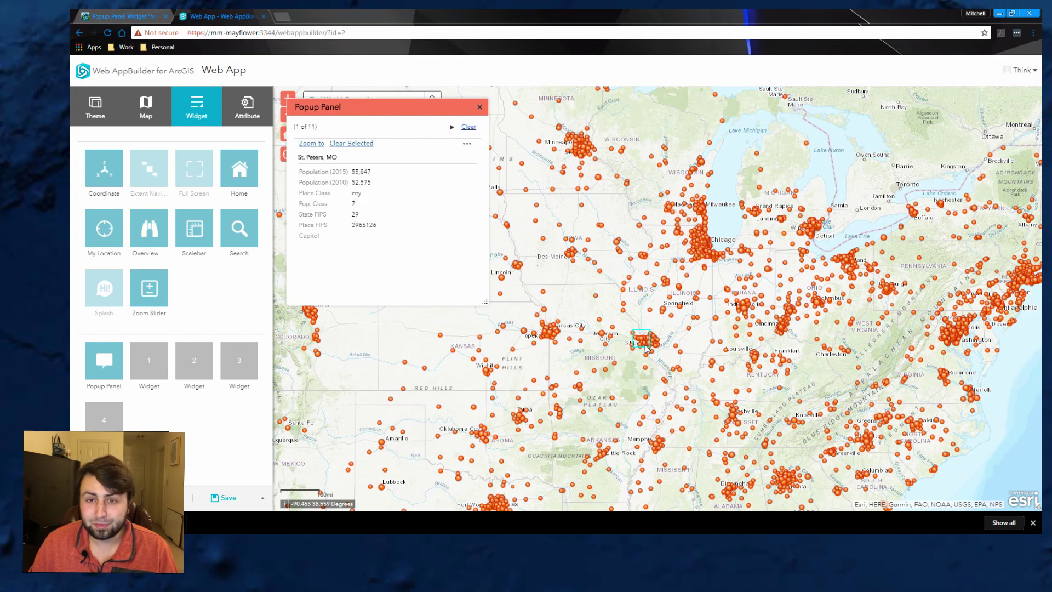
click(949, 330)
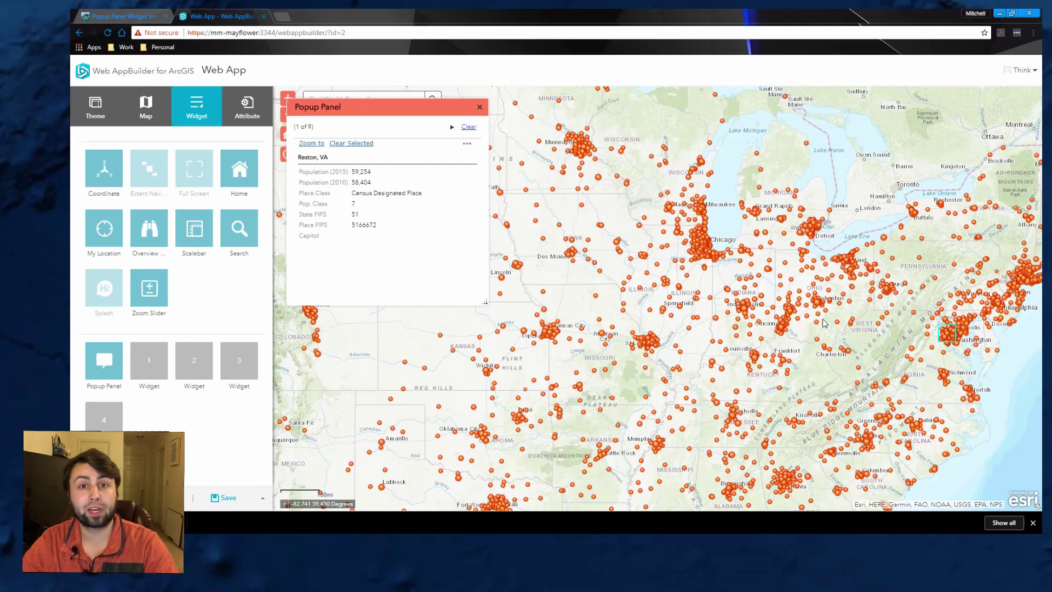
click(700, 241)
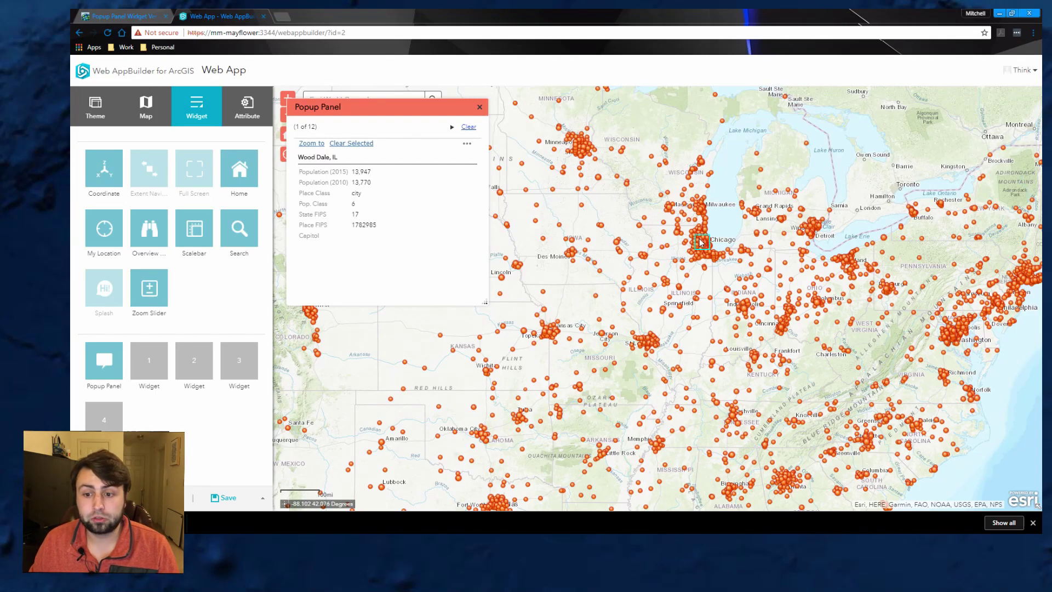
click(650, 347)
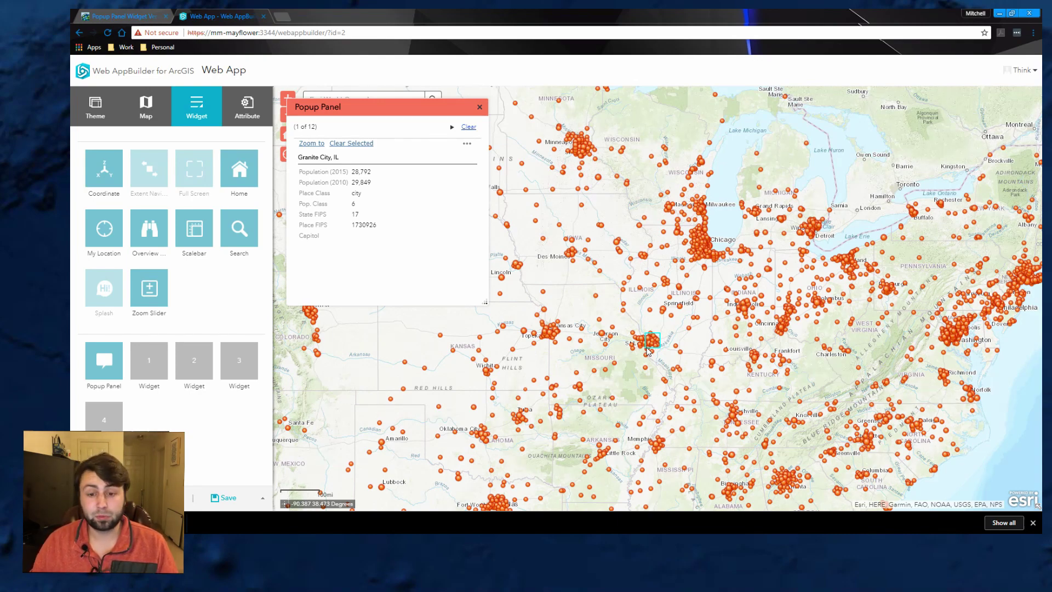
Step: Close the panel, save the Web App, then reopen the panel showing Cincinnati, OH
drag(336, 107, 466, 121)
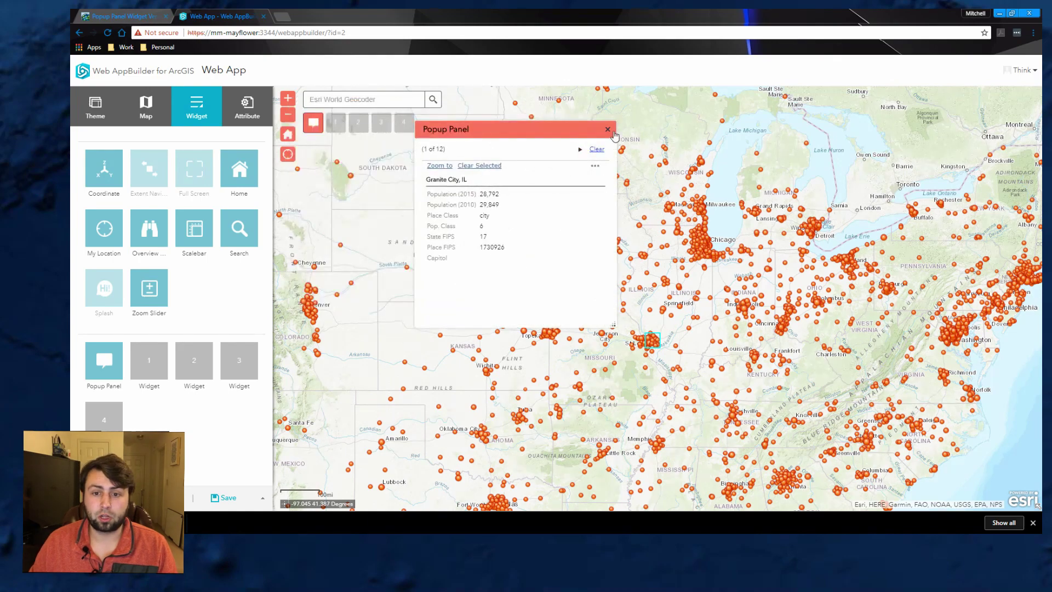
click(608, 120)
click(227, 497)
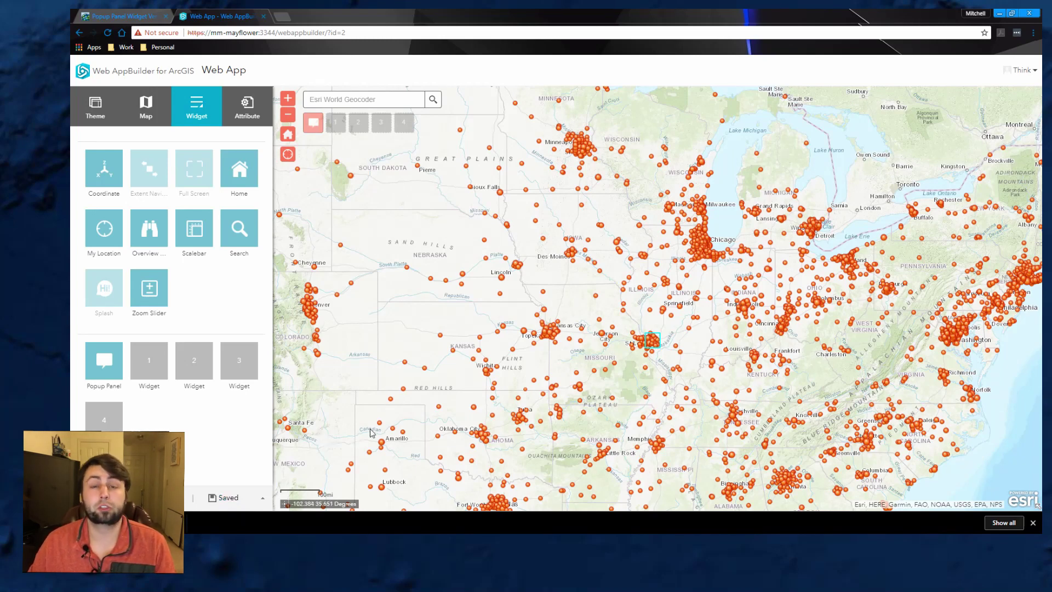
click(314, 123)
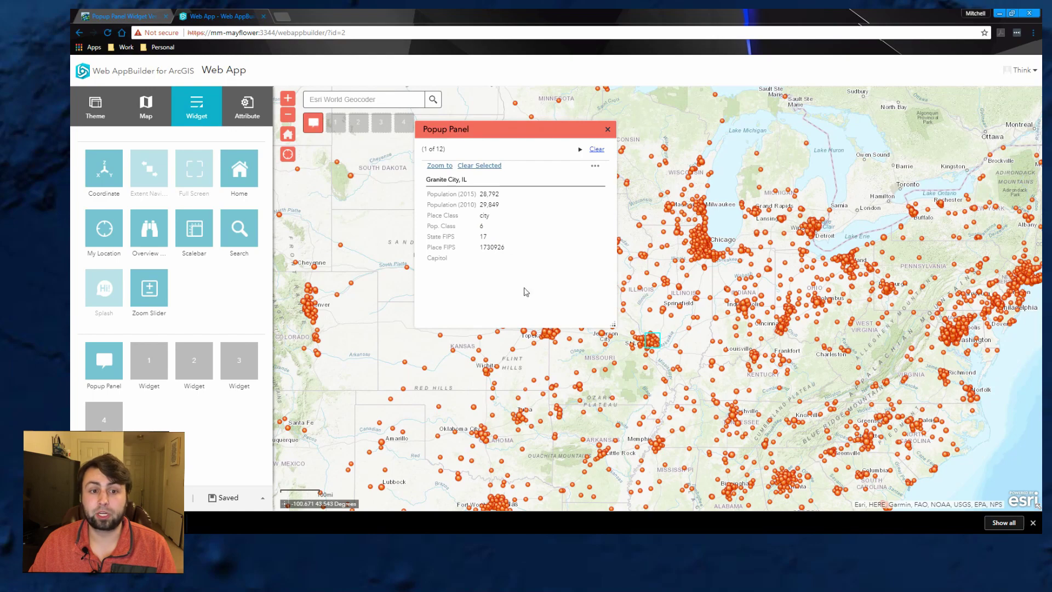
click(790, 323)
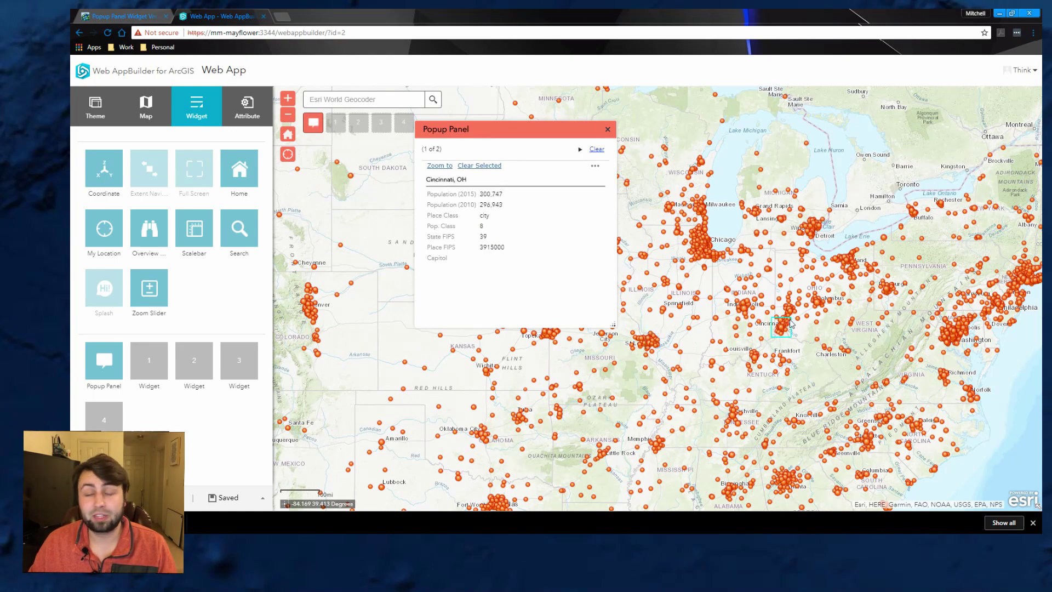